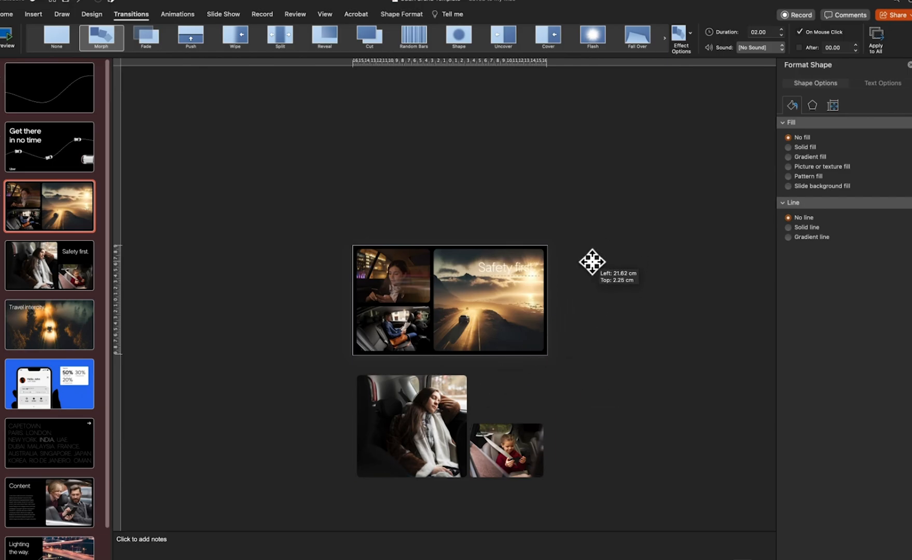
- Move the sleeping woman's photo off the third slide to its left side and shift the child's photo below the slide
drag(428, 416, 275, 291)
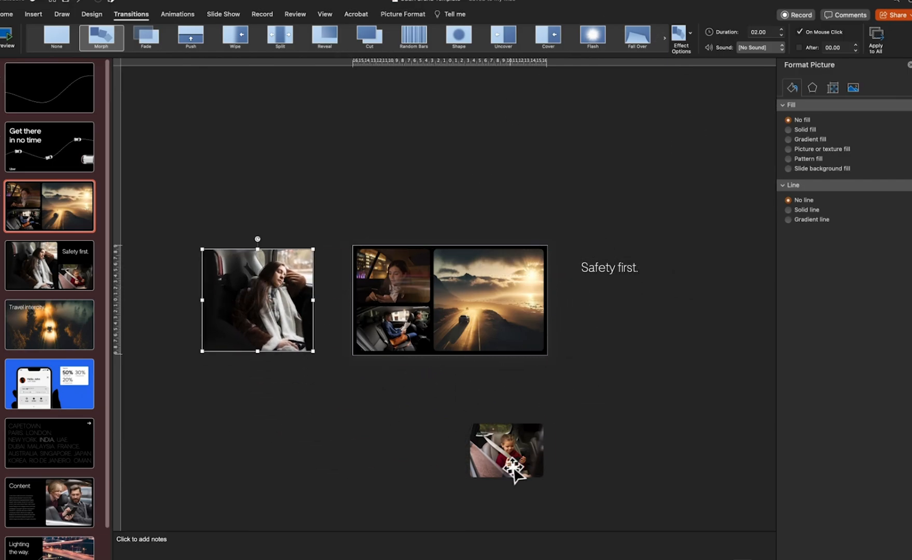
drag(515, 464, 512, 430)
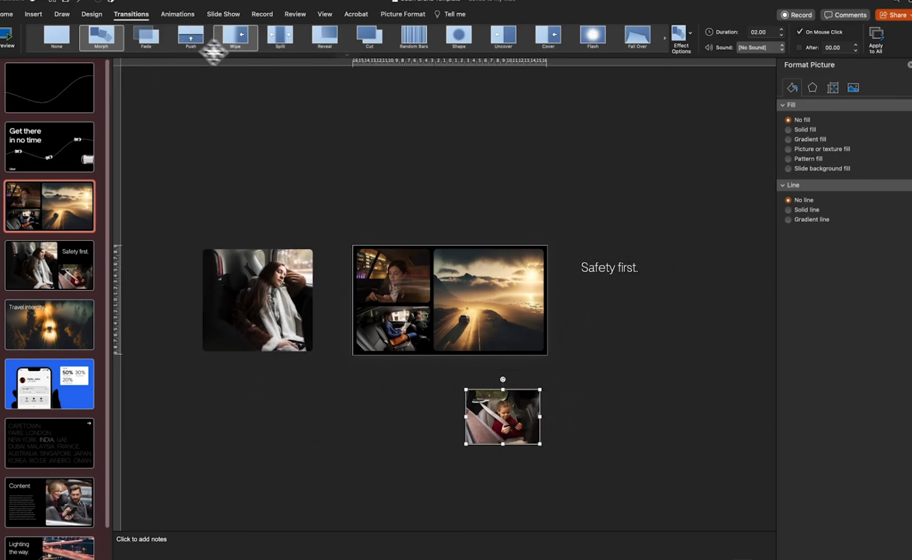
- Enlarge and reposition the sleeping woman's photo inside its crop frame, keeping the frame size
click(259, 314)
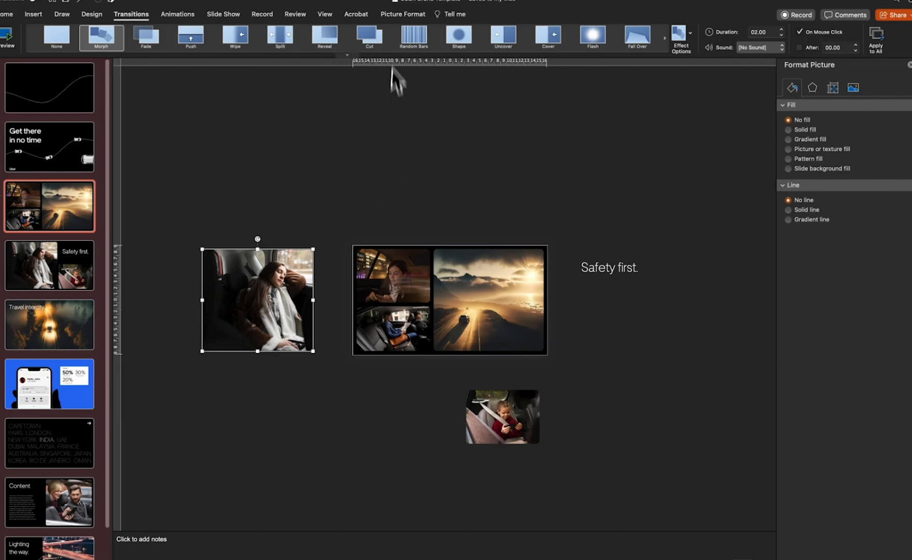
click(409, 10)
click(587, 83)
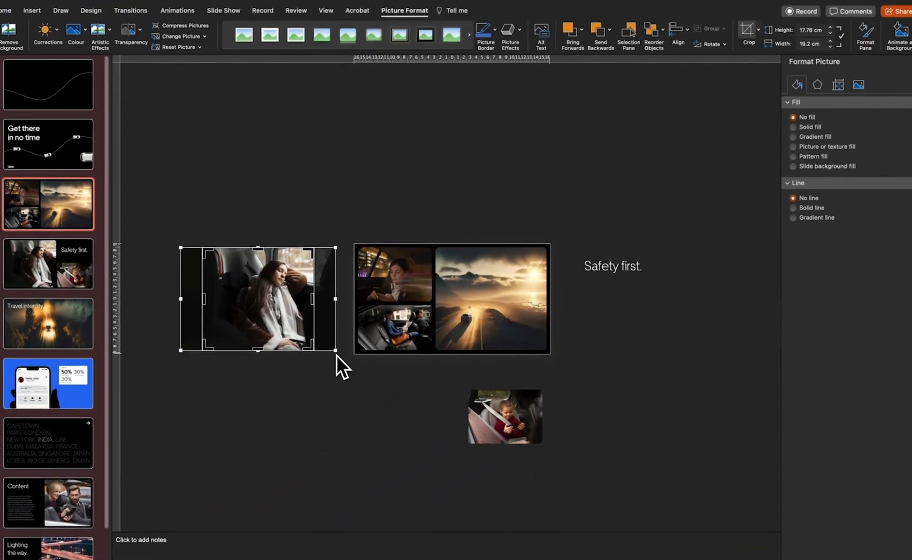
drag(454, 260, 863, 559)
drag(469, 451, 322, 450)
- Enlarge and reposition the child's photo inside its crop frame below the slide
click(472, 415)
drag(543, 445, 698, 549)
drag(623, 485, 530, 448)
- Paste the copied forest road picture over the "Safety first." slide and select it
click(45, 273)
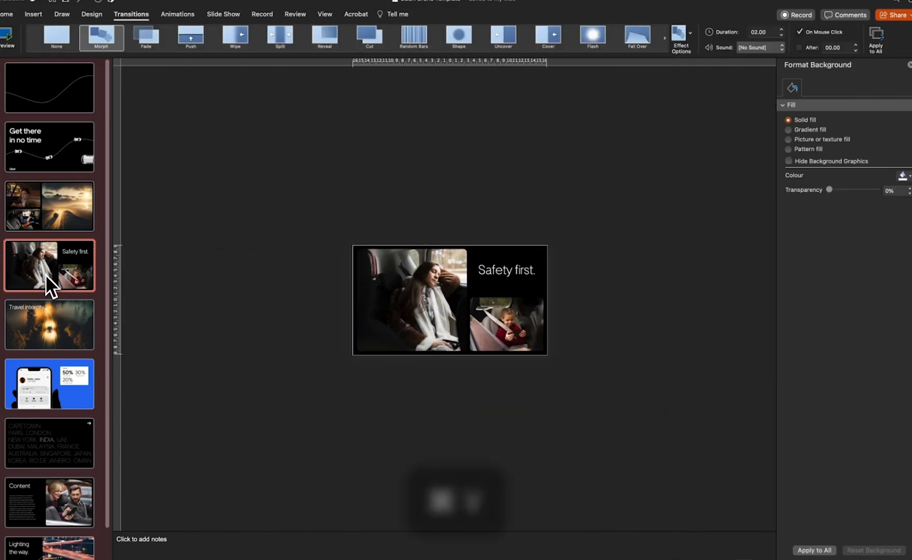
key(cmd+v)
click(481, 413)
click(450, 321)
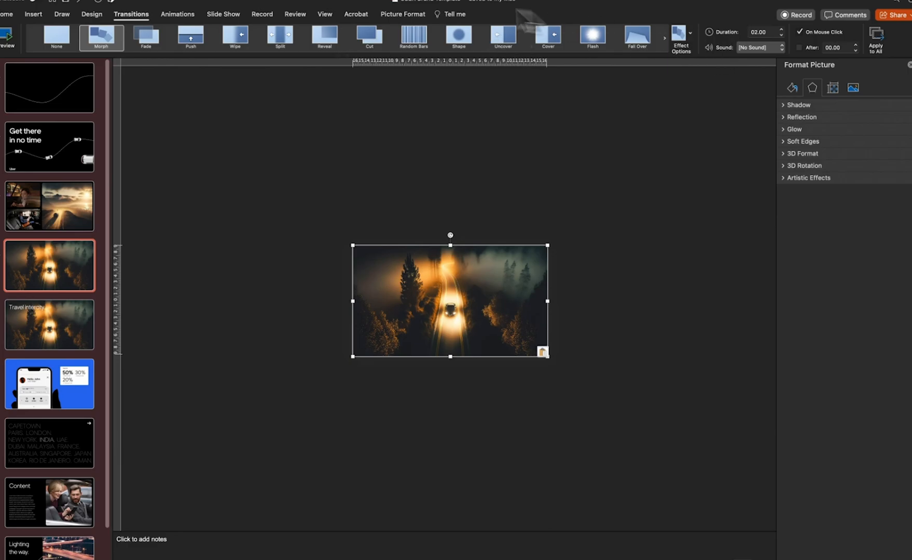
- Enlarge and reposition the forest road picture inside its slide-sized crop frame on the "Safety first." slide
drag(547, 357, 702, 452)
drag(674, 406, 571, 398)
drag(653, 478, 819, 559)
drag(688, 475, 605, 479)
- Set the forest road picture's transparency to 100% on the "Safety first." slide
click(853, 88)
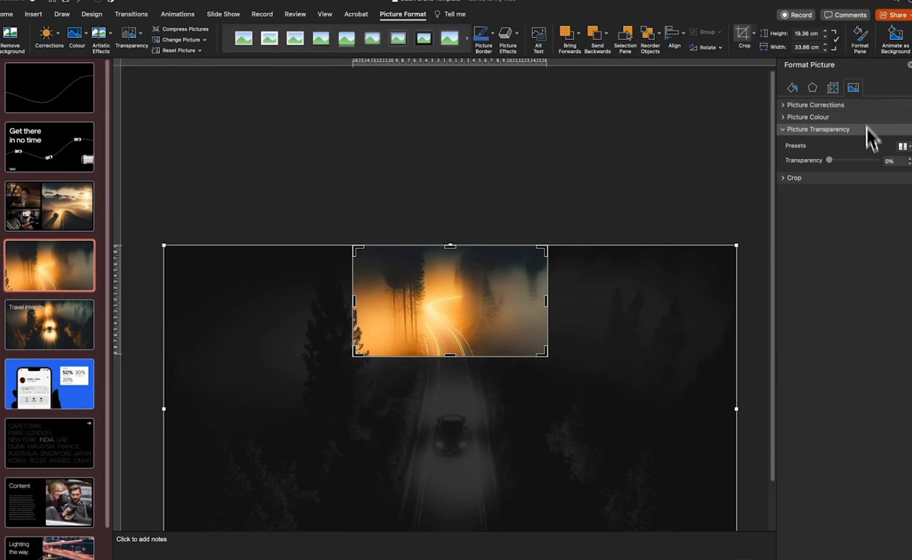
drag(827, 160, 855, 163)
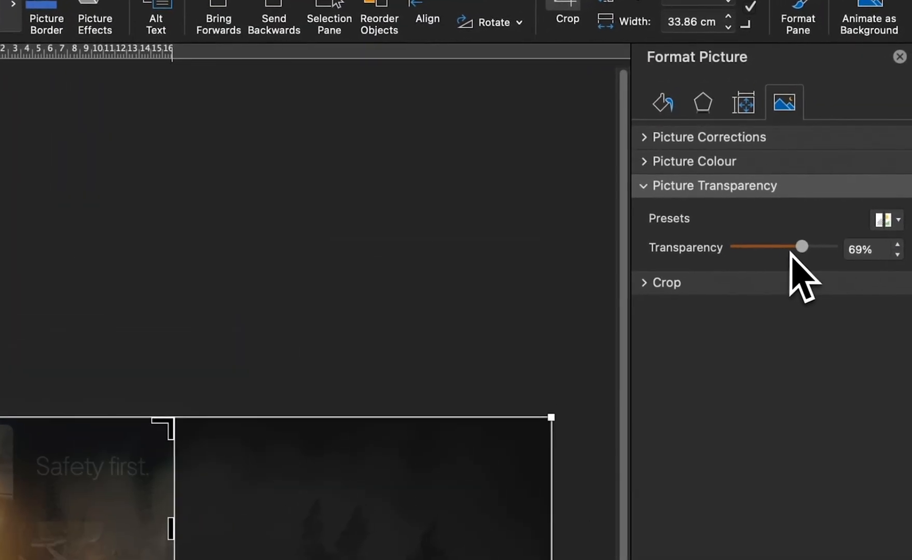
drag(790, 254, 873, 253)
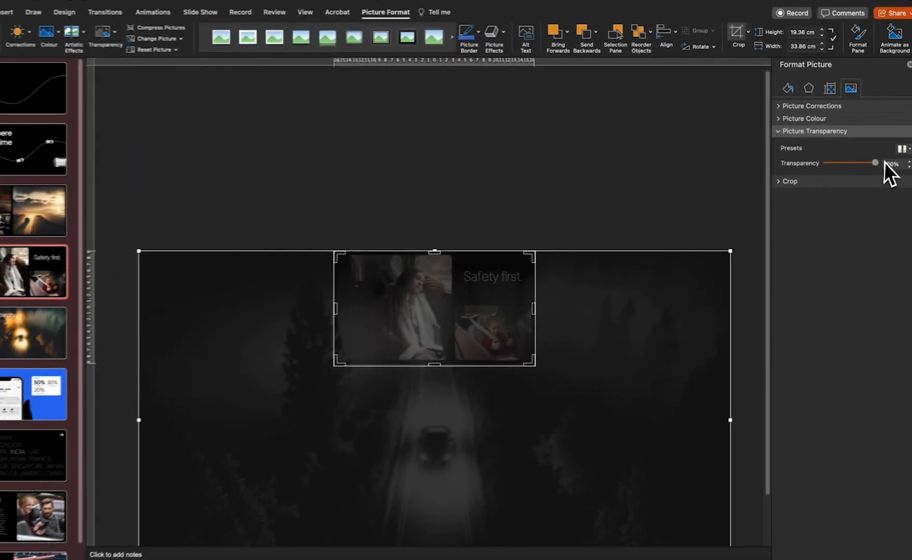
click(697, 150)
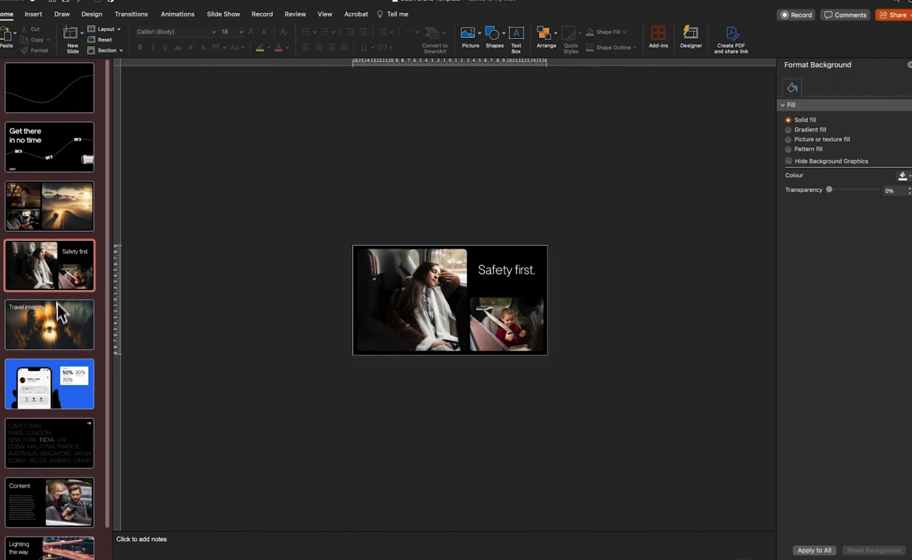
- Apply the Morph transition to the "Travel intercity" slide
click(57, 303)
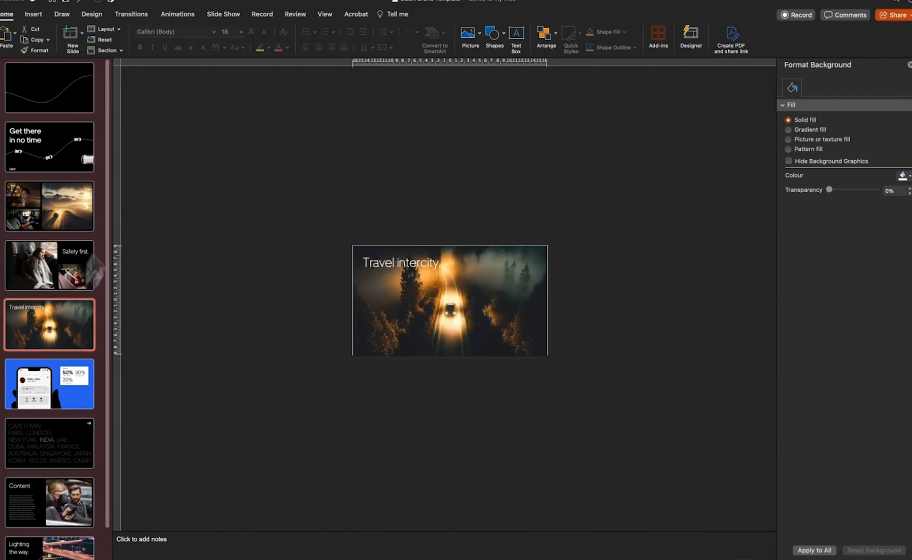
click(136, 16)
click(105, 36)
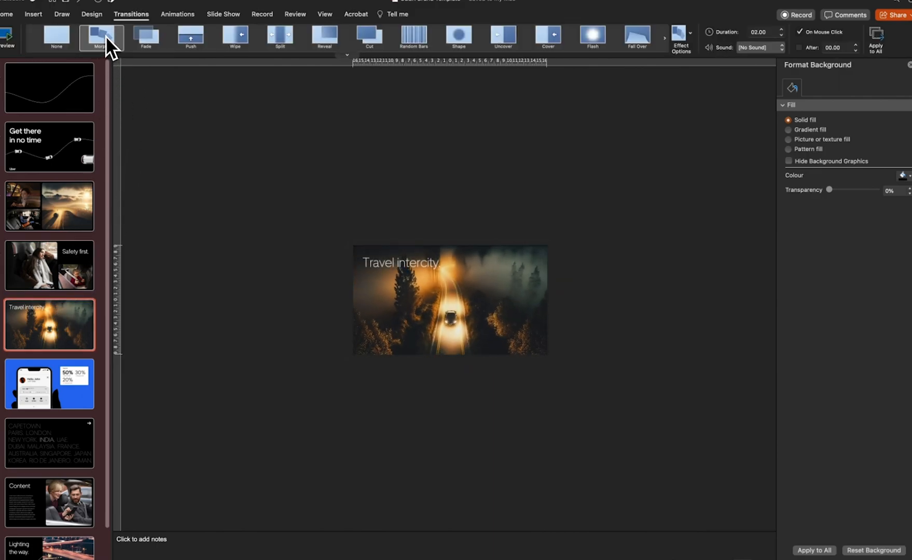
- Copy the phone image and the usage statistics card from the blue slide and paste them onto the "Travel intercity" slide
click(41, 386)
drag(497, 426, 341, 251)
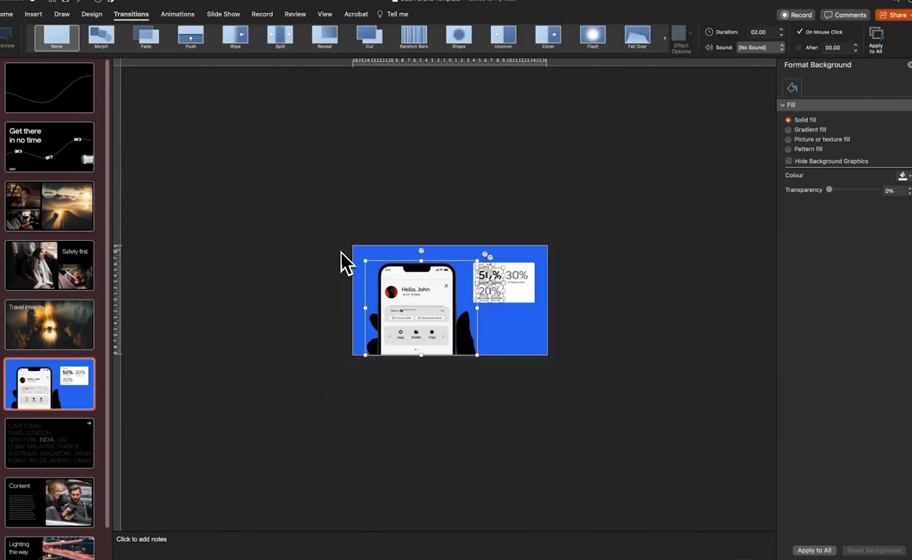
drag(624, 241, 453, 331)
drag(345, 229, 484, 436)
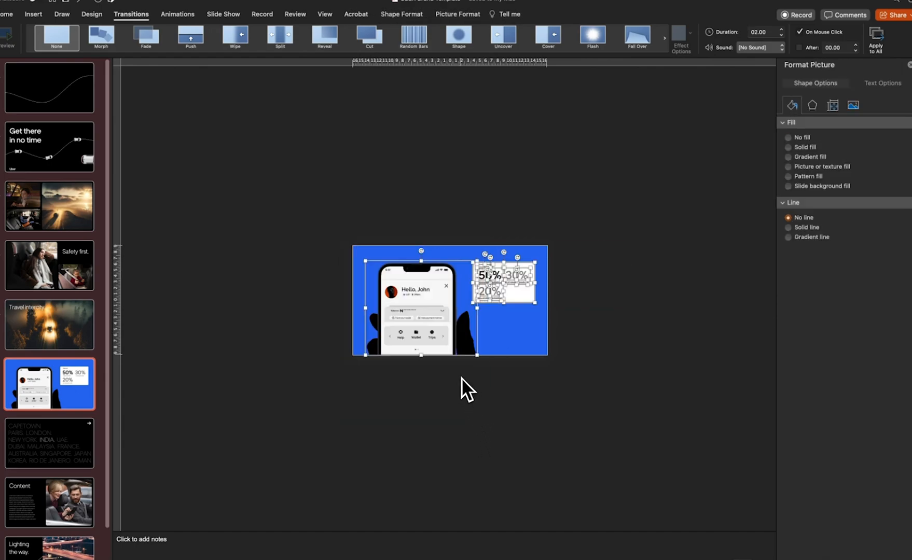
key(super+c)
click(27, 321)
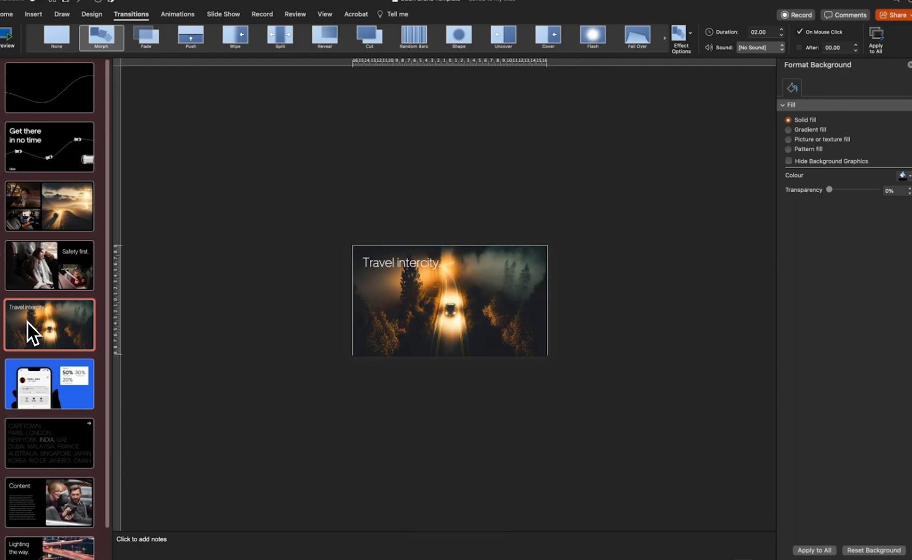
key(super+v)
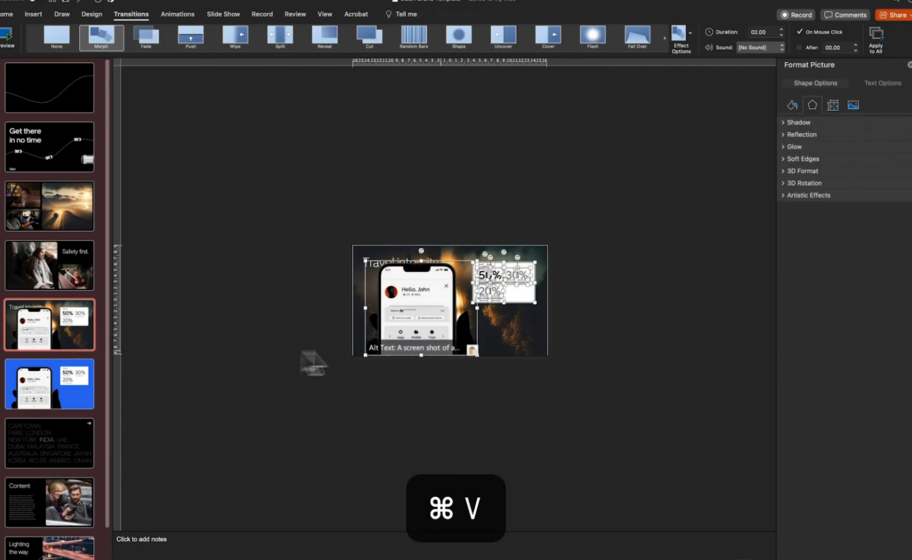
- Place the pasted phone below the "Travel intercity" slide, about 23 cm from its top, and the statistics card to the slide's right
drag(465, 300, 466, 415)
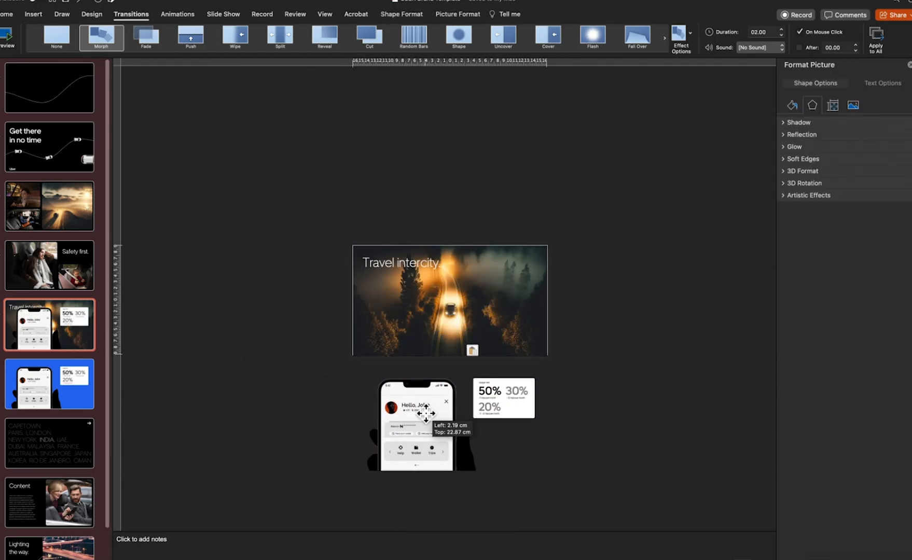
click(549, 413)
click(488, 398)
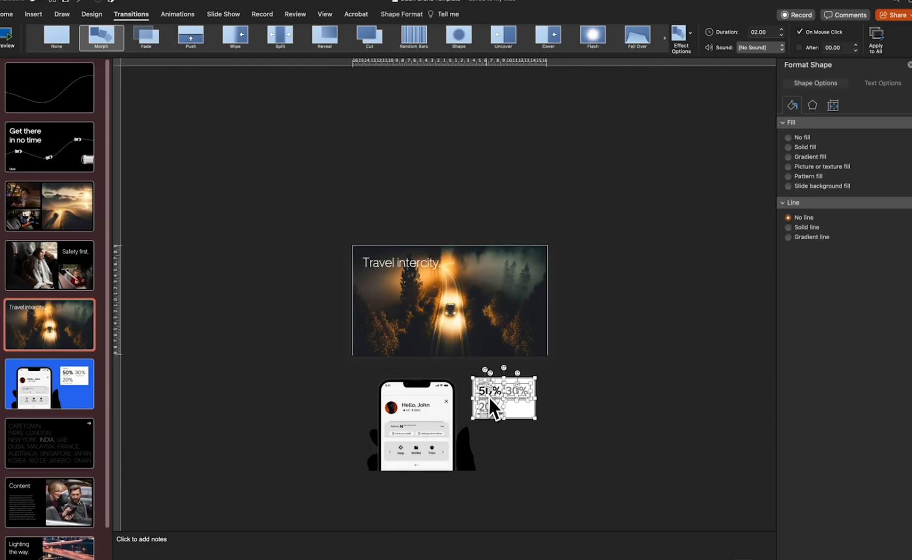
drag(523, 412, 612, 287)
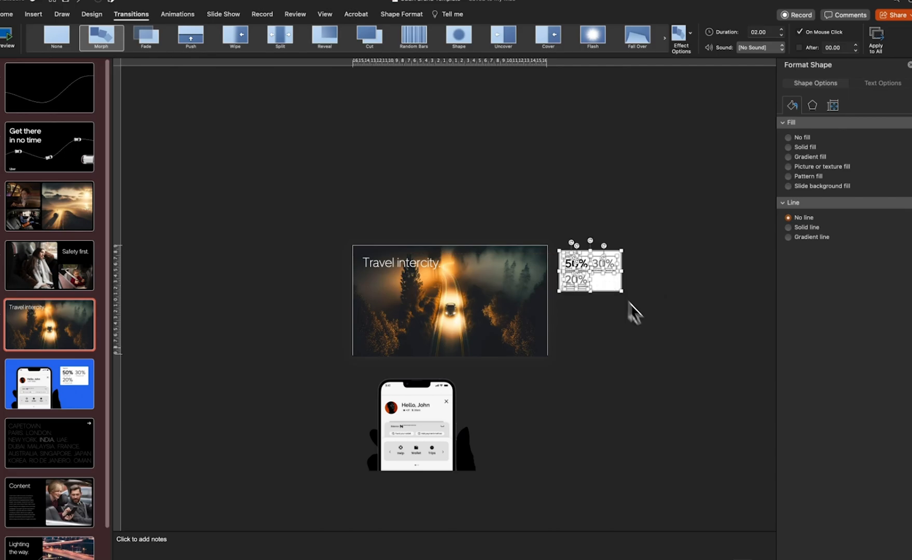
- Enlarge and reposition the phone image inside its crop frame below the "Travel intercity" slide
click(622, 394)
click(421, 456)
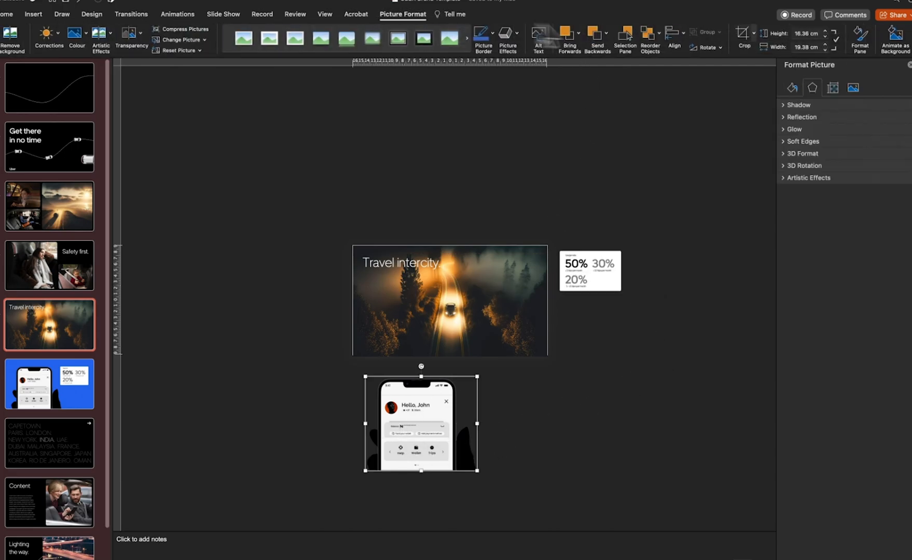
click(742, 35)
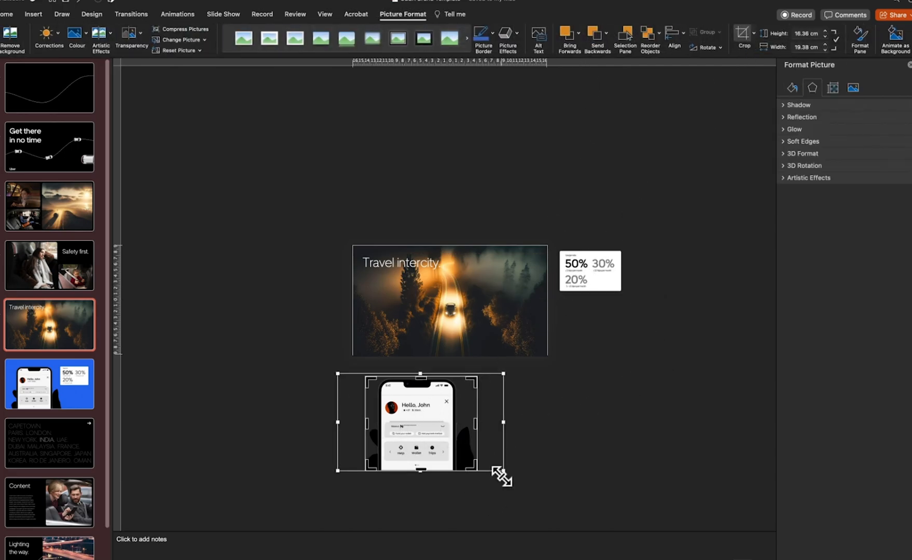
drag(502, 474, 664, 545)
drag(558, 496, 484, 493)
click(643, 451)
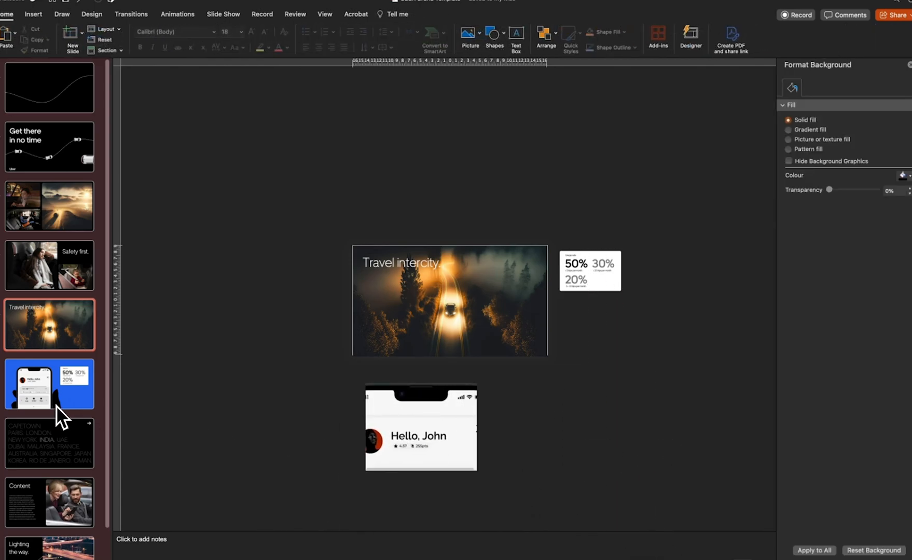
- Move the 30% figure out past the right edge of the statistics card beside the "Travel intercity" slide
click(598, 265)
drag(597, 265, 626, 261)
key(super+z)
drag(636, 330, 543, 271)
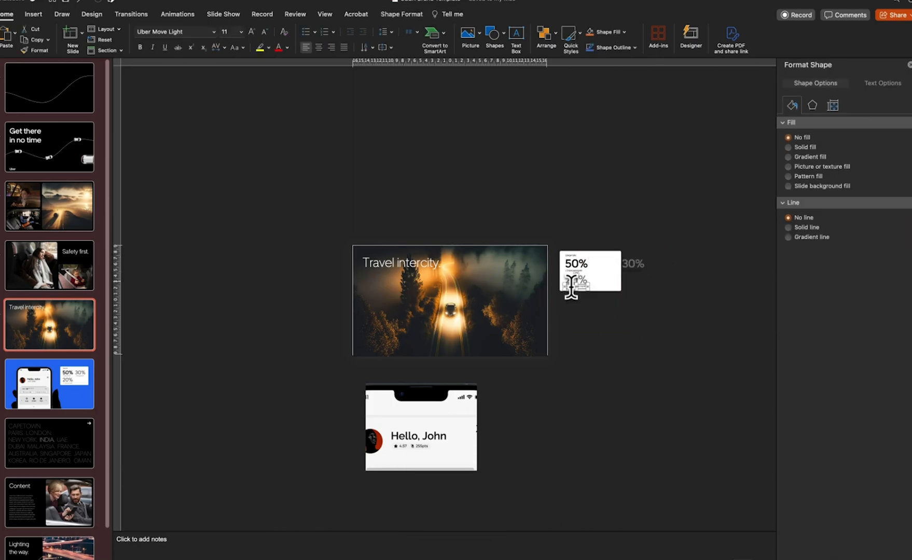
click(683, 335)
- Copy all city names and the arrow from the city list slide, leaving out the background picture
click(26, 439)
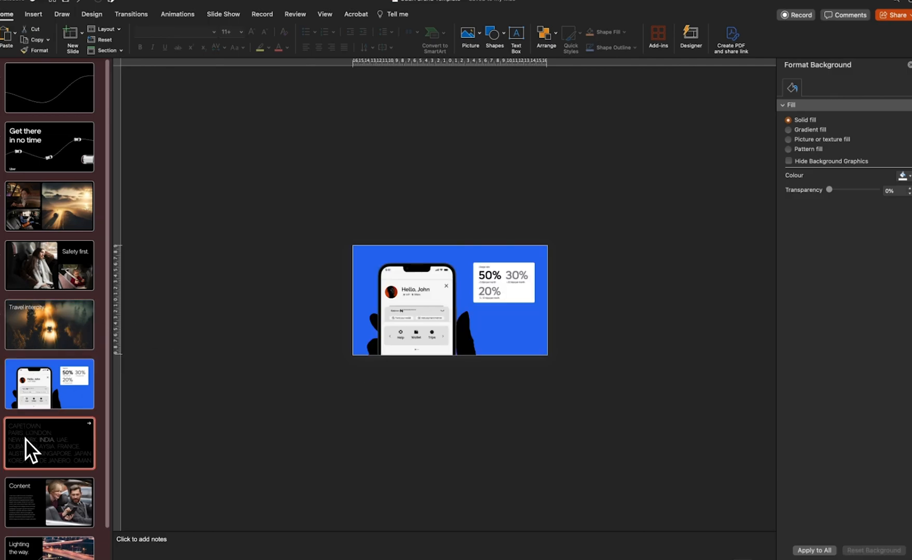
drag(618, 414, 243, 244)
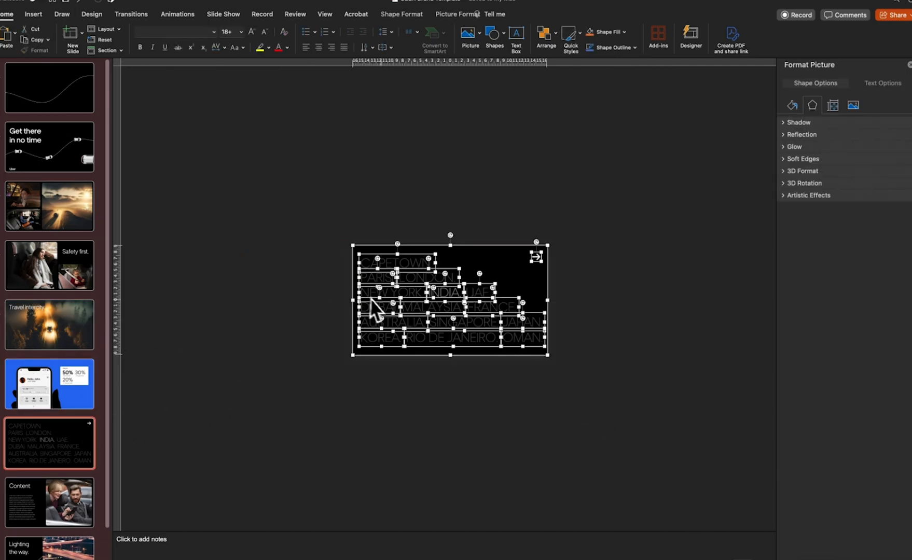
shift+click(483, 265)
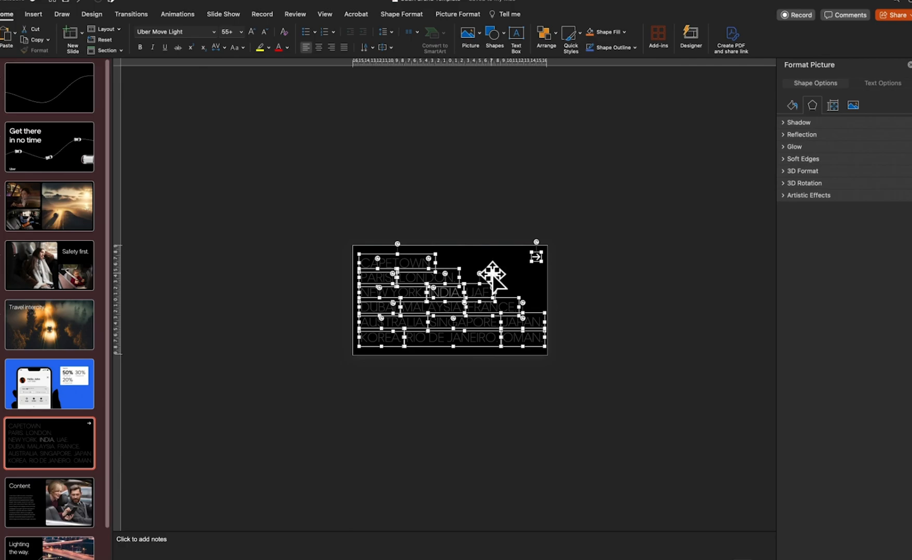
key(cmd+c)
- Paste the city names and arrow onto the blue phone slide and move them below it, about -7 cm left and 24 cm top
click(164, 301)
click(65, 382)
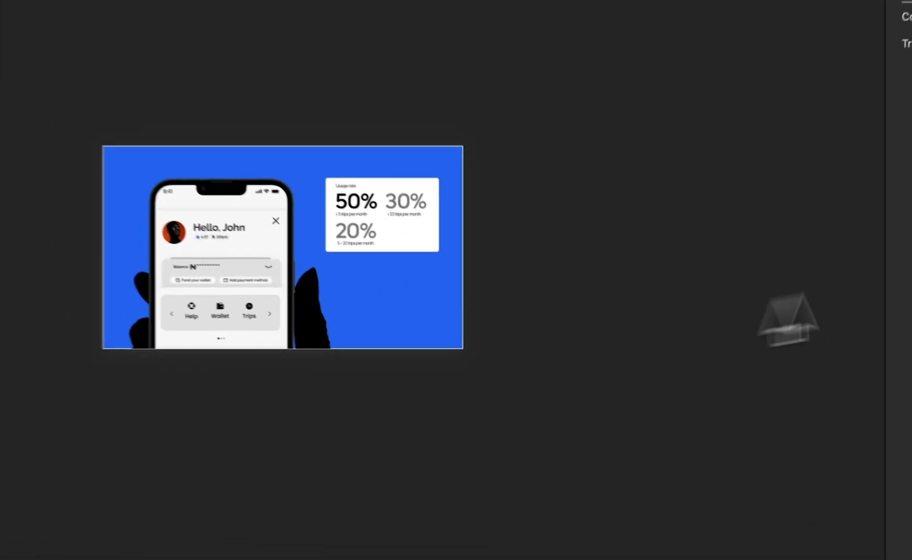
click(884, 143)
click(770, 230)
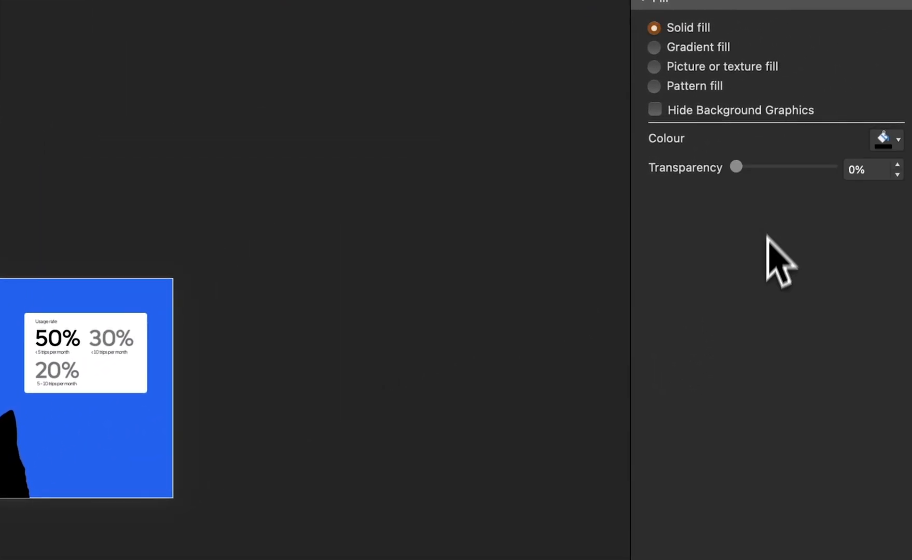
key(cmd+v)
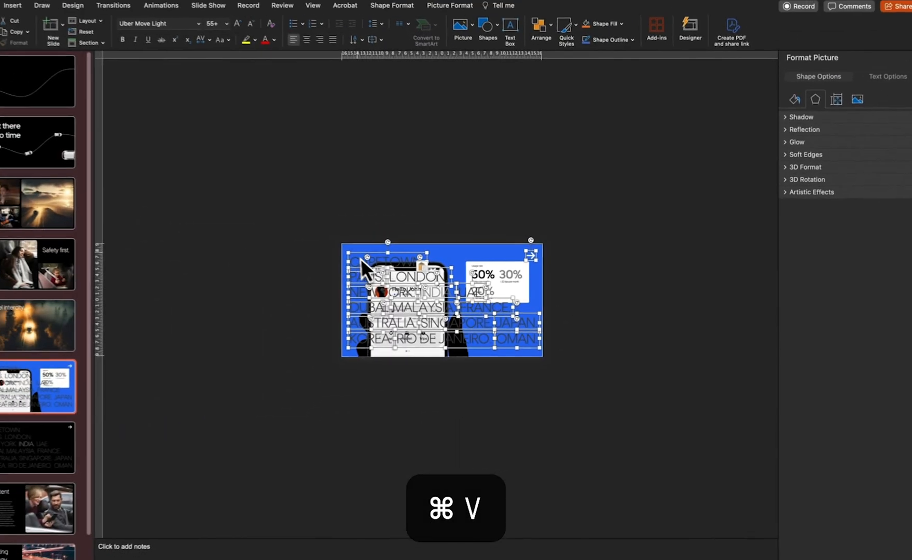
drag(370, 251, 328, 385)
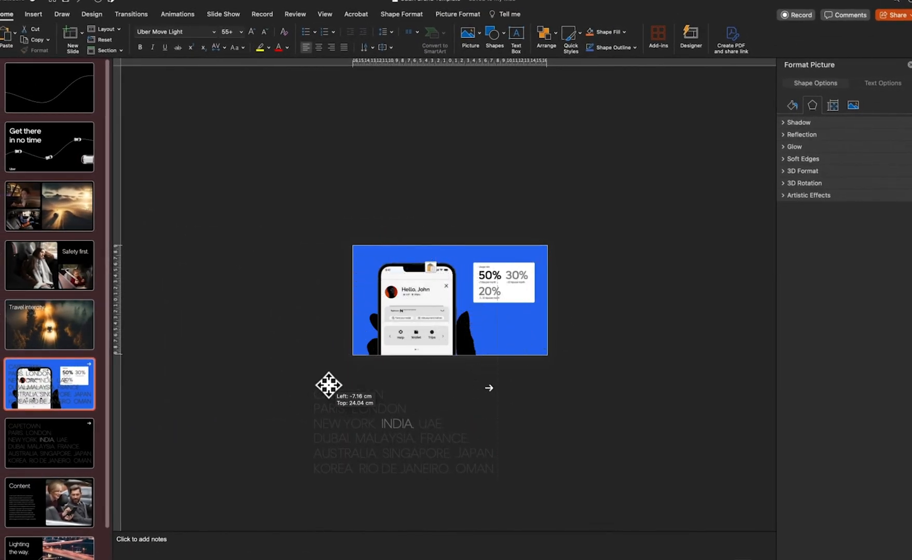
- Move the arrow to about 43 cm left and 0.5 cm top beside the blue slide, and the city names to its left
drag(564, 369, 450, 398)
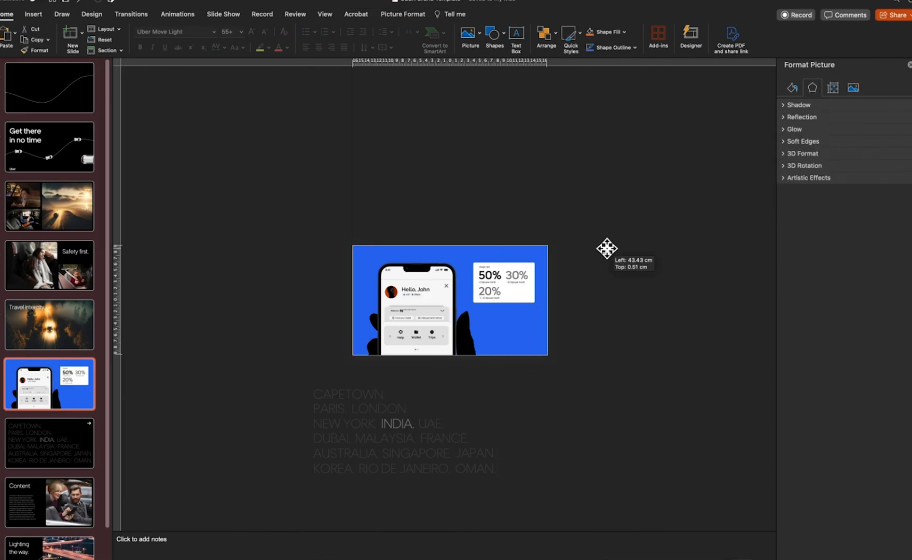
drag(611, 363, 268, 517)
drag(297, 475, 297, 476)
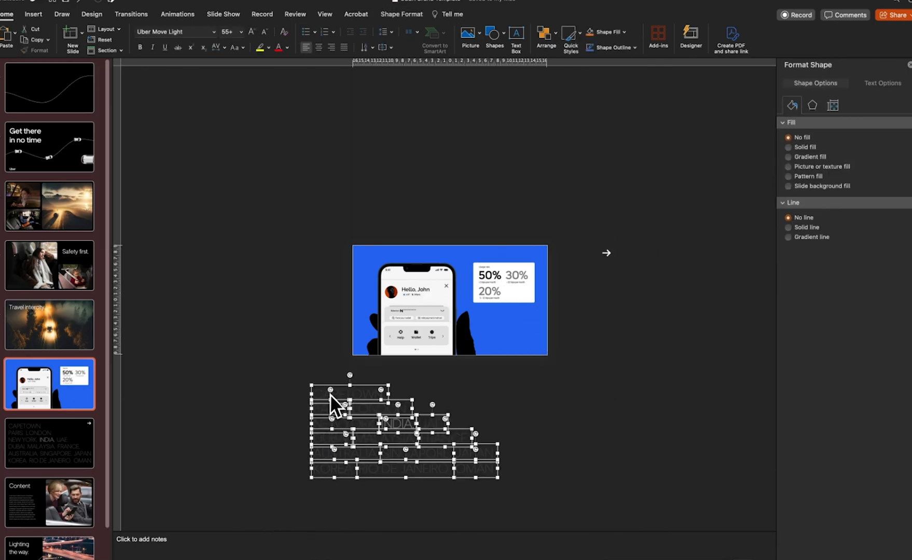
drag(349, 385, 279, 327)
- Stagger the city names beside the blue phone slide, shifting each higher row farther left than the row below it
shift+click(305, 331)
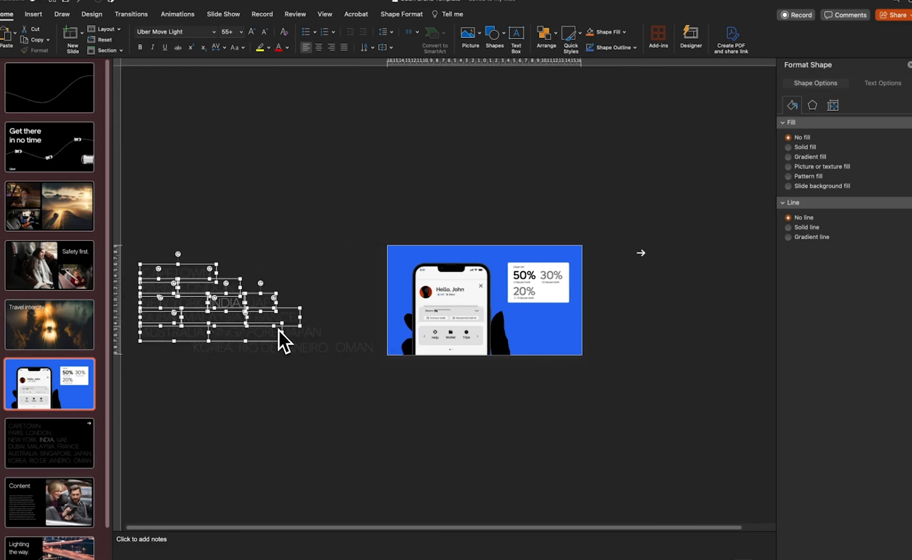
drag(279, 326, 247, 317)
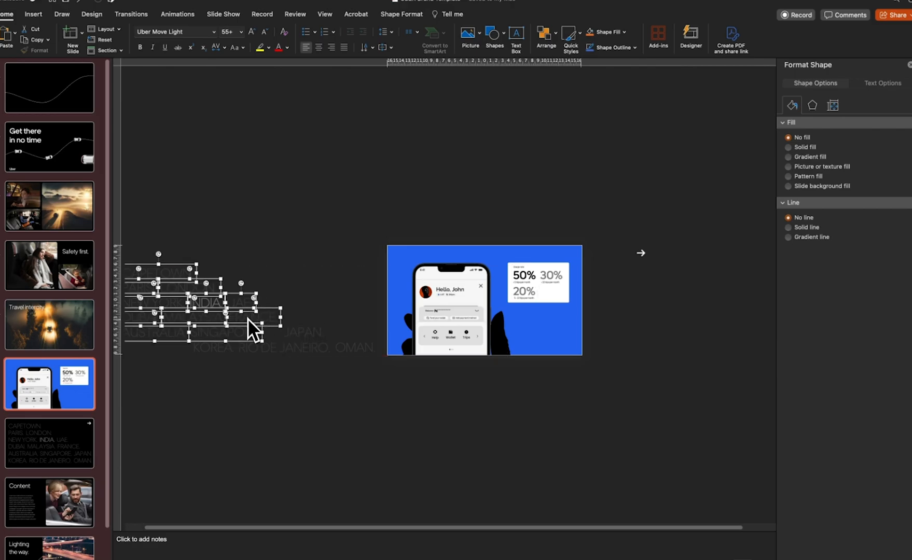
scroll(278, 334, left, 1)
shift+click(279, 328)
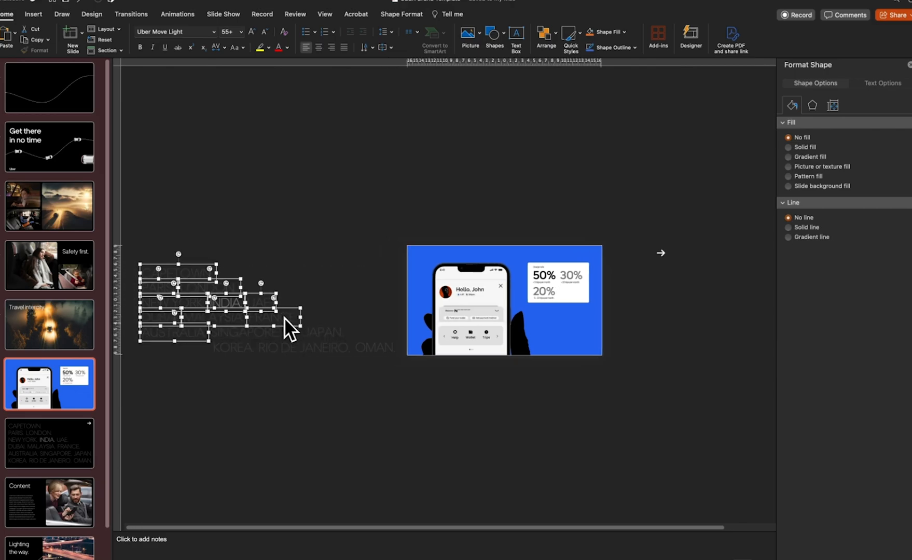
drag(293, 311, 210, 279)
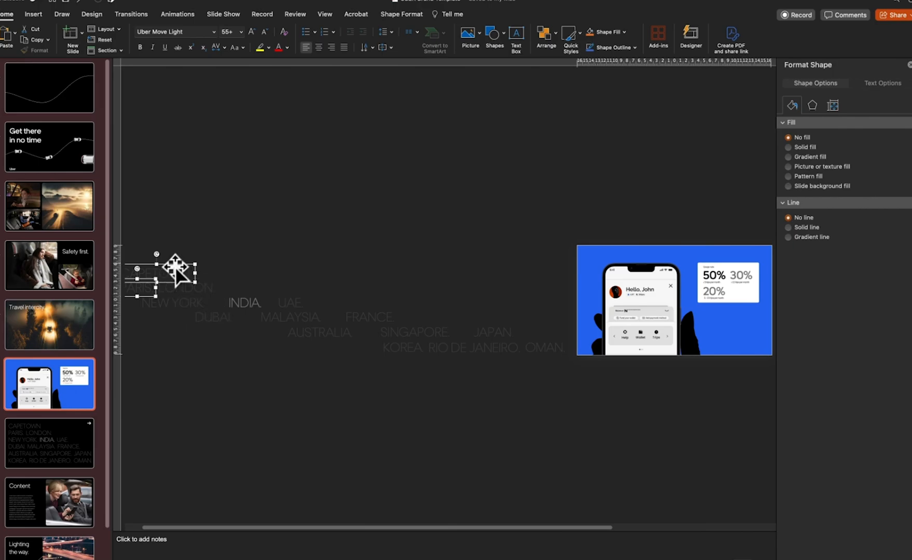
scroll(170, 289, left, 2)
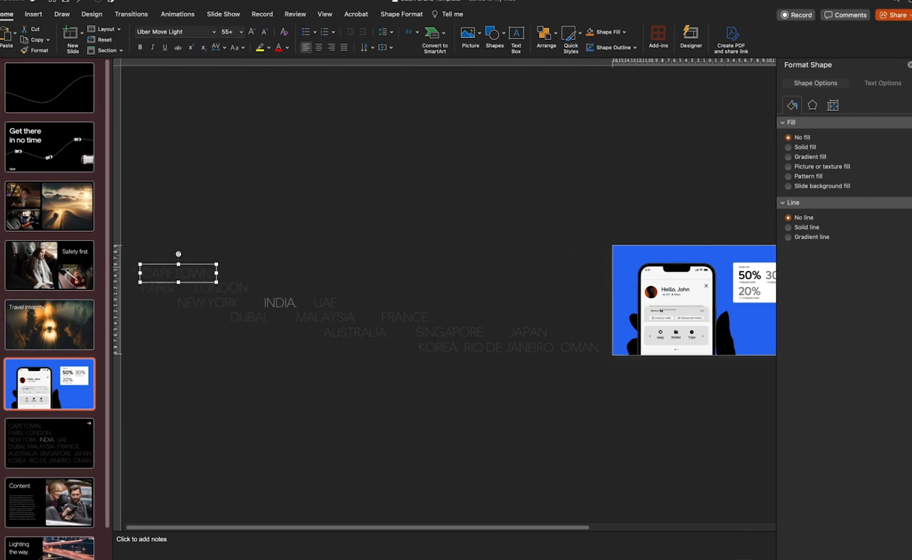
click(219, 378)
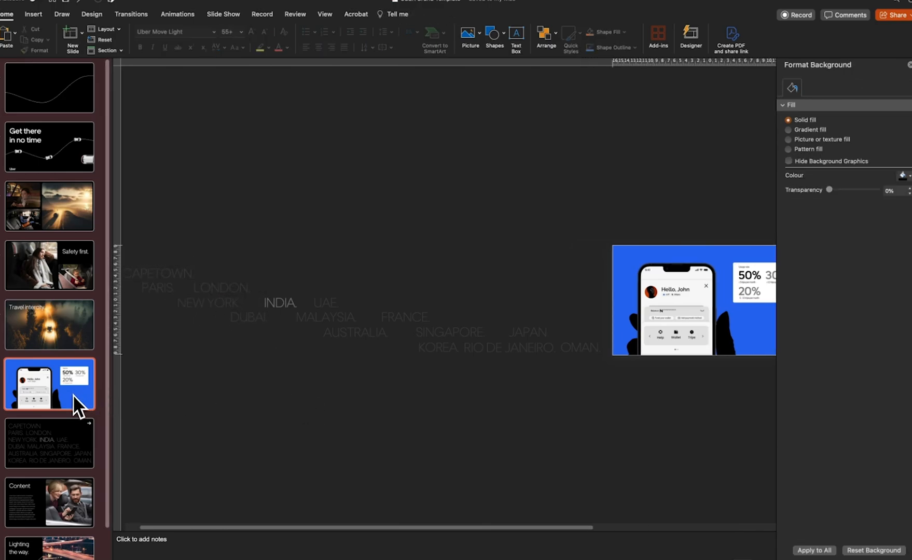
- Apply the Morph transition to the city list slide
scroll(54, 458, down, 2)
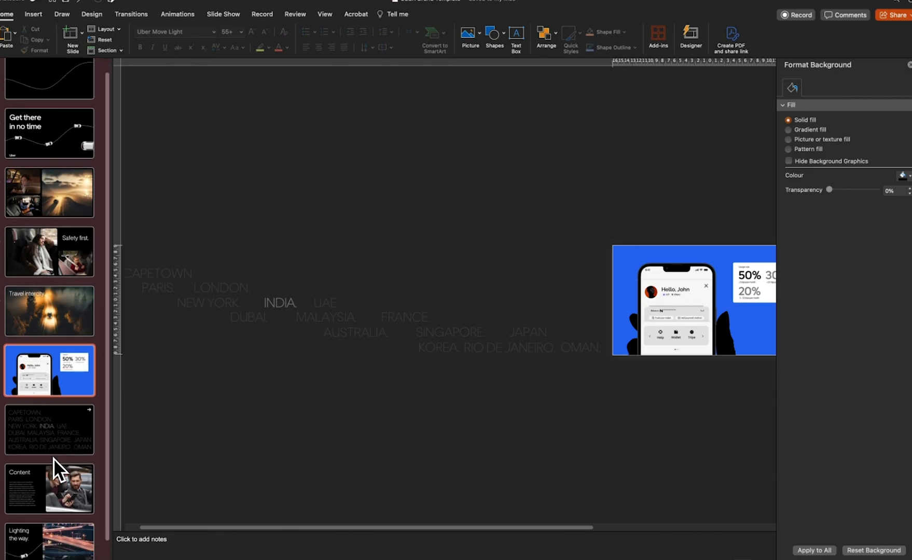
click(55, 413)
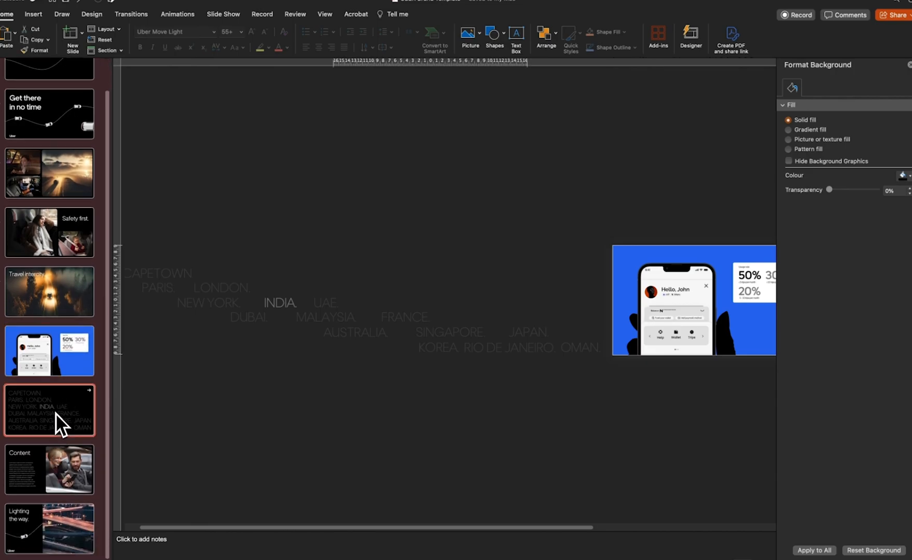
click(136, 15)
click(111, 36)
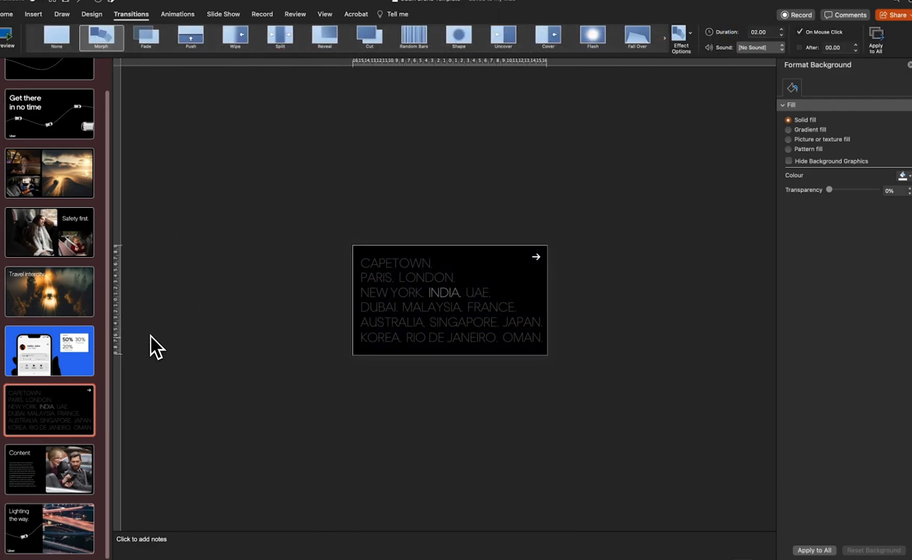
- Copy the city list slide's black background rectangle onto the blue phone slide and move it just below the slide area
click(485, 282)
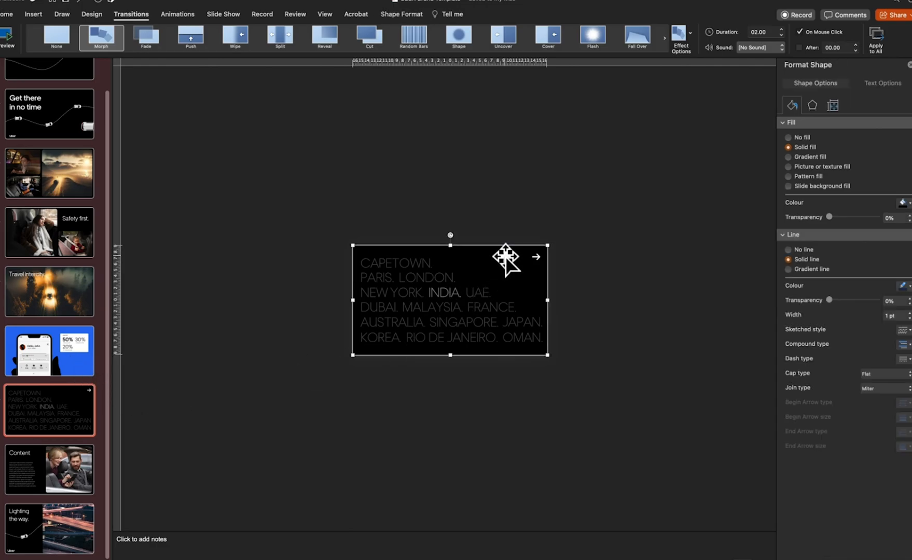
key(super+c)
click(49, 359)
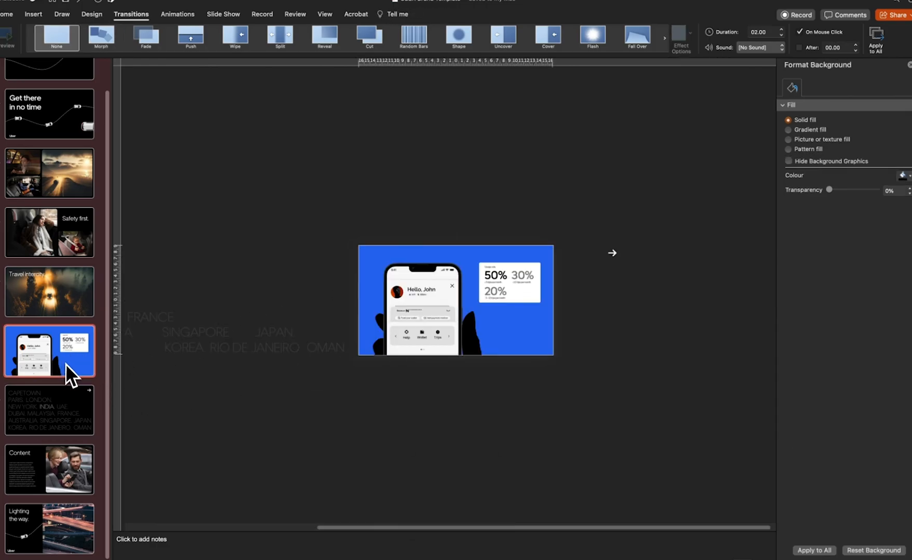
key(super+v)
drag(472, 359, 463, 413)
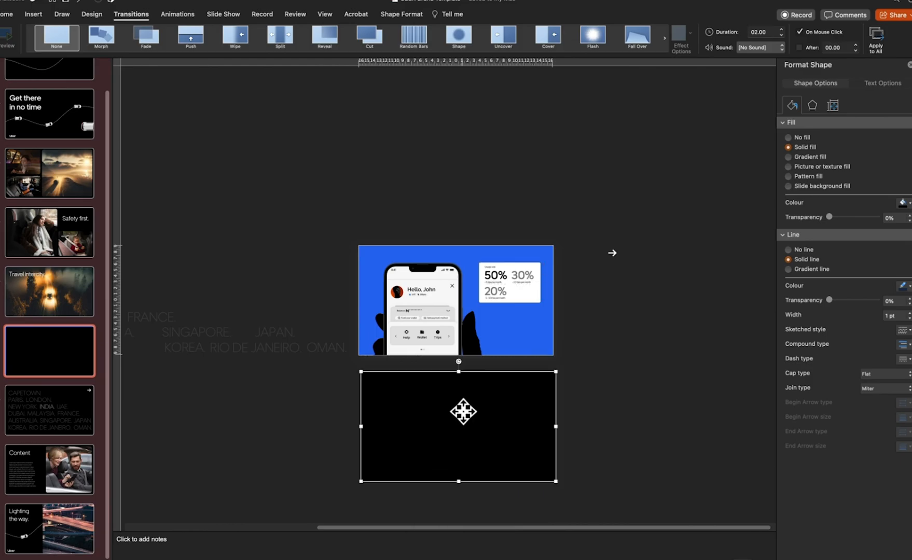
- Look over the off-slide elements around the blue phone slide and replay the city list slide's Morph transition
scroll(253, 356, down, 5)
scroll(252, 357, up, 3)
scroll(252, 356, down, 2)
drag(190, 246, 560, 337)
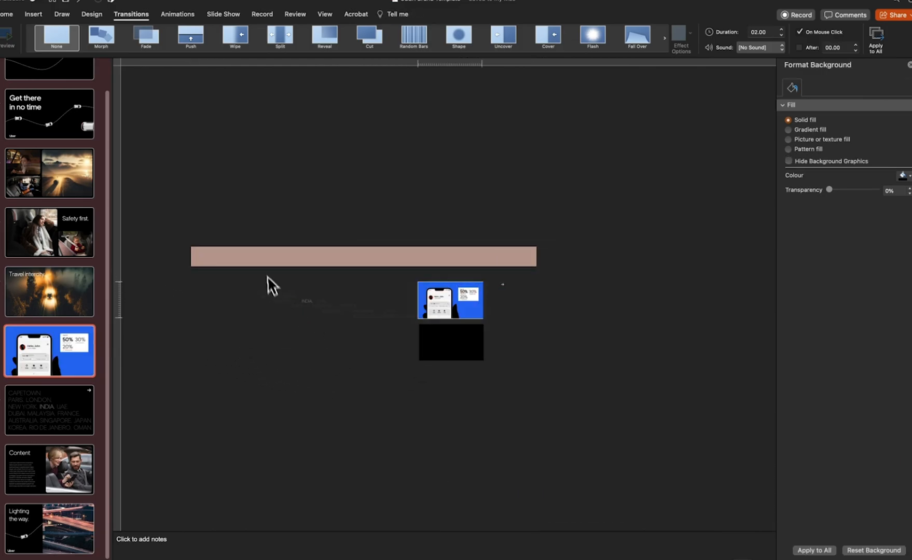
drag(242, 268, 430, 363)
click(88, 40)
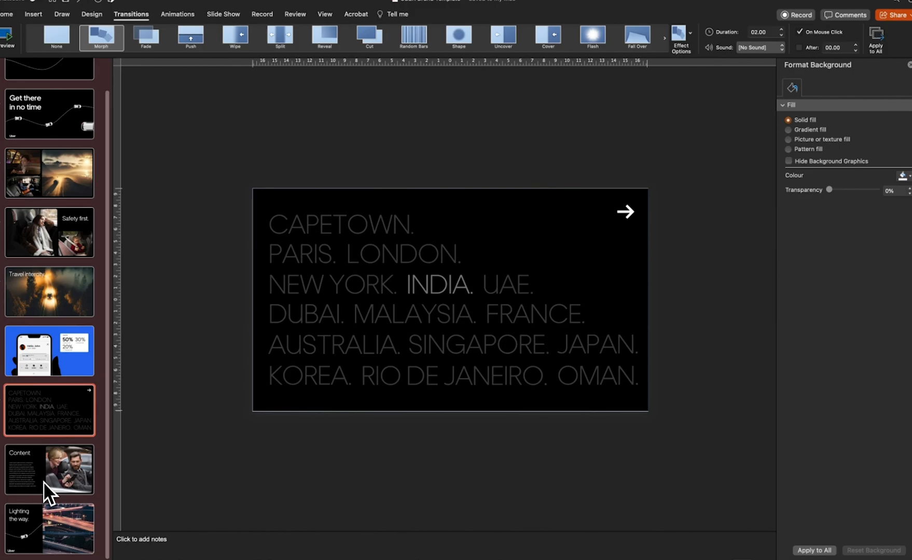
- Copy the heading, body text and car photo from the Content slide and paste them below the city list slide
click(41, 470)
scroll(336, 365, down, 5)
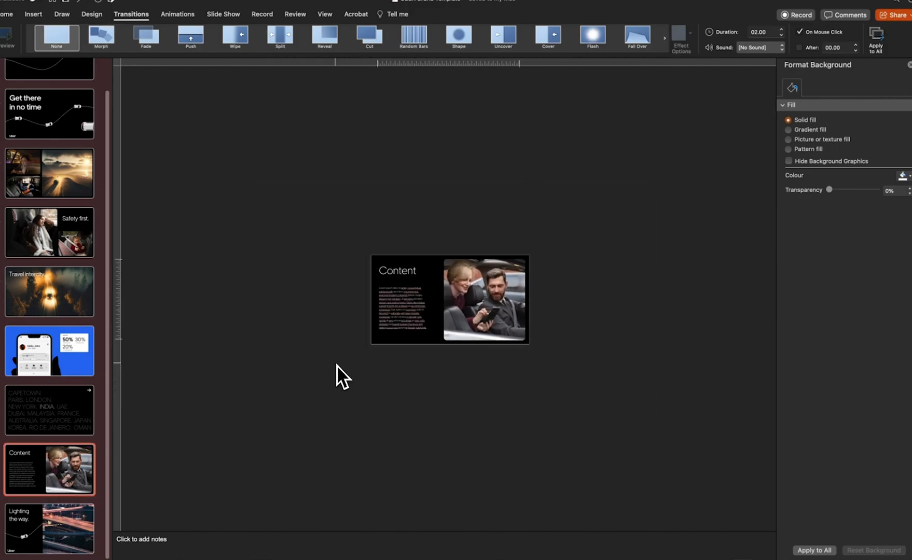
drag(303, 200, 436, 393)
shift+click(478, 311)
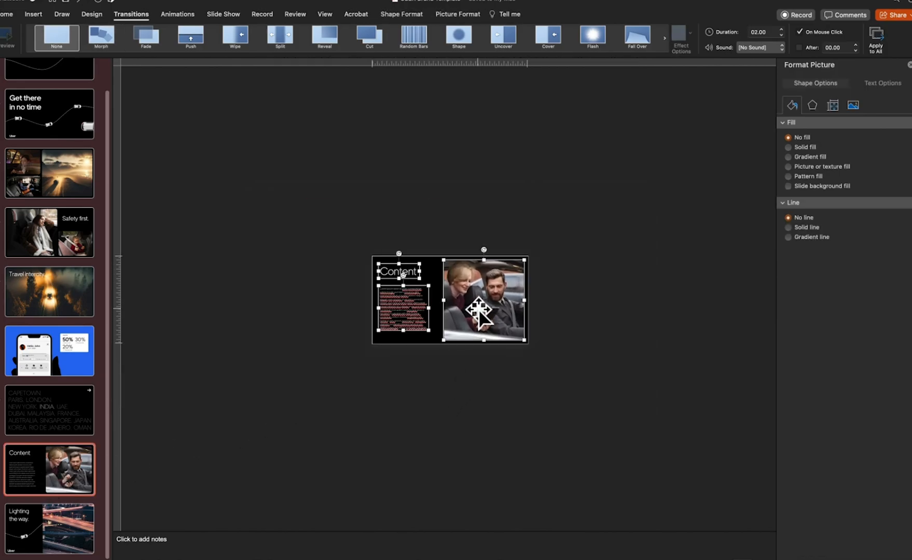
key(super+c)
click(23, 410)
key(super+v)
drag(459, 314, 460, 405)
- Move the pasted photo right of the city list slide and the text left of it, with the Content heading farther out than the body text
drag(594, 346, 436, 458)
drag(467, 393, 577, 300)
drag(486, 360, 287, 473)
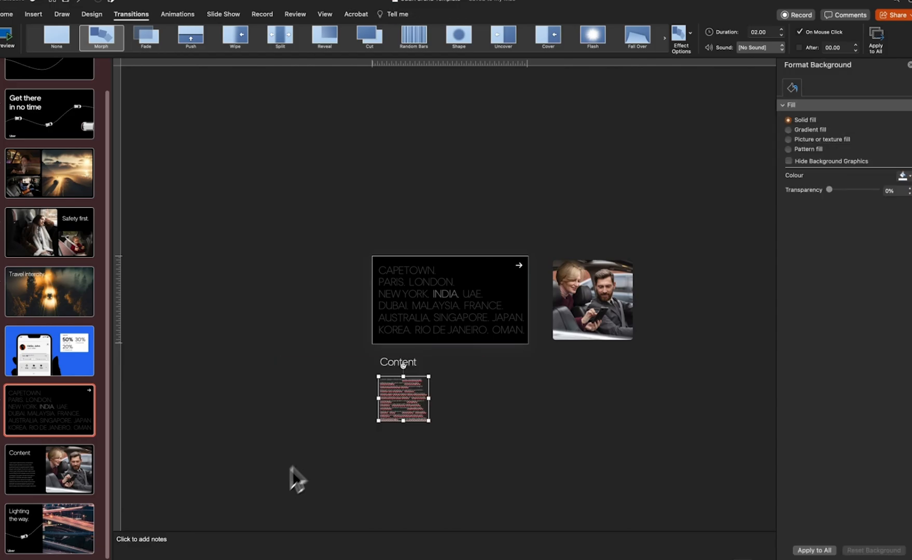
drag(383, 358, 317, 265)
click(418, 398)
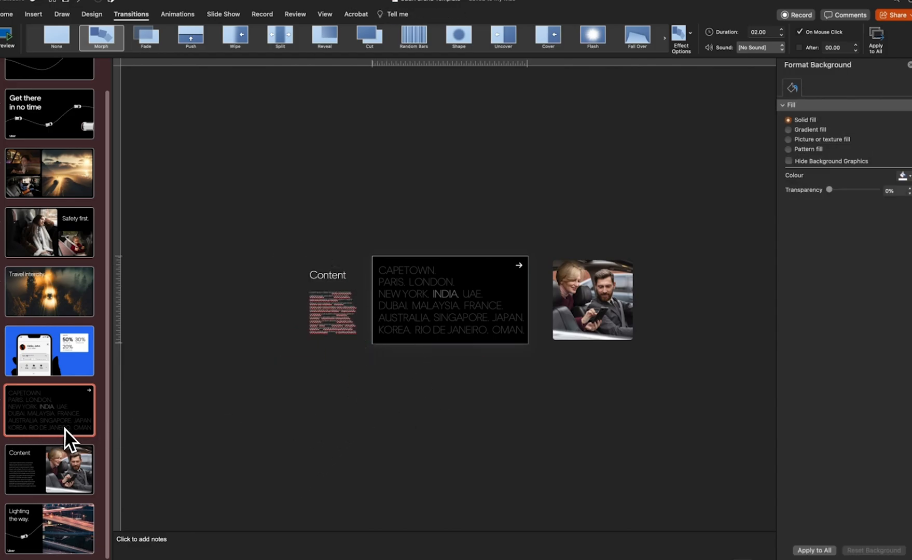
drag(285, 242, 371, 289)
drag(330, 264, 295, 273)
- Enlarge the off-slide photo inside its crop frame so that the woman's face fills it
click(592, 300)
click(402, 14)
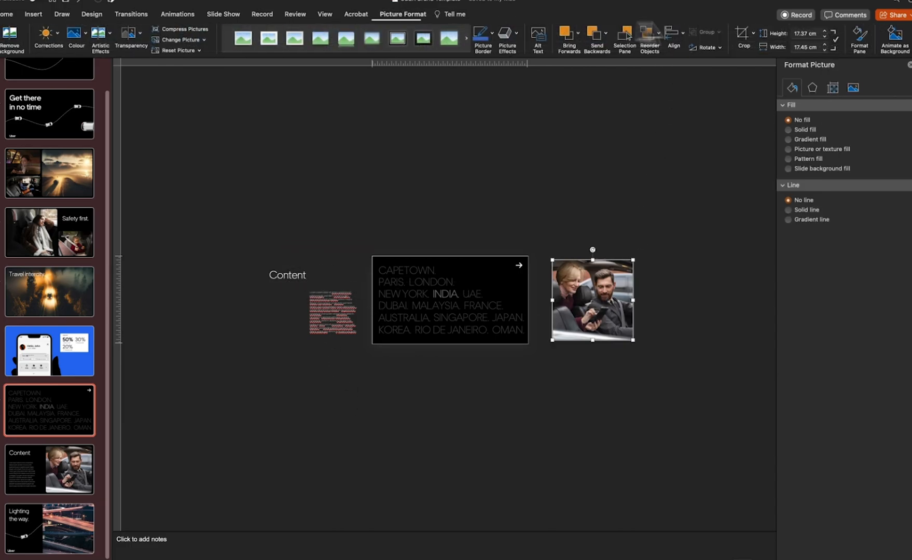
click(743, 35)
drag(671, 340, 771, 421)
click(397, 416)
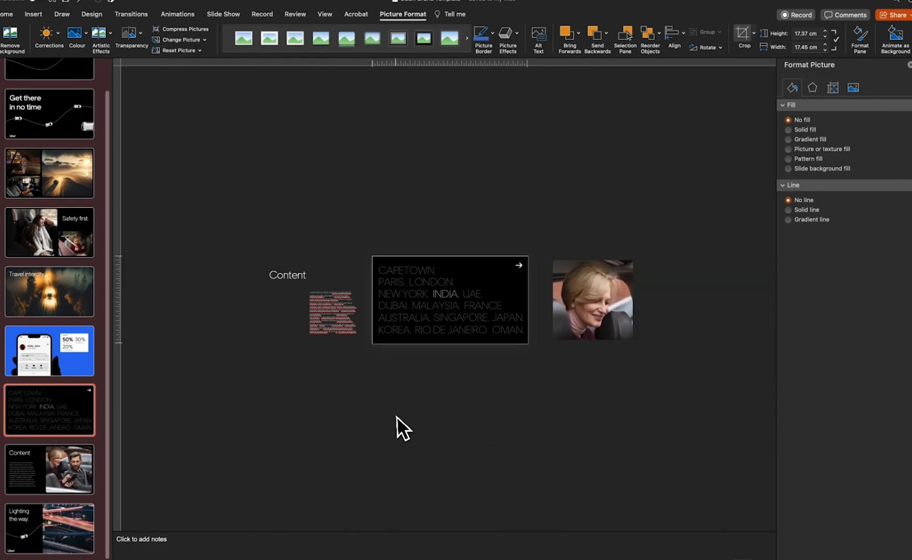
- Apply the Morph transition to the Content slide
click(62, 487)
click(131, 14)
click(100, 35)
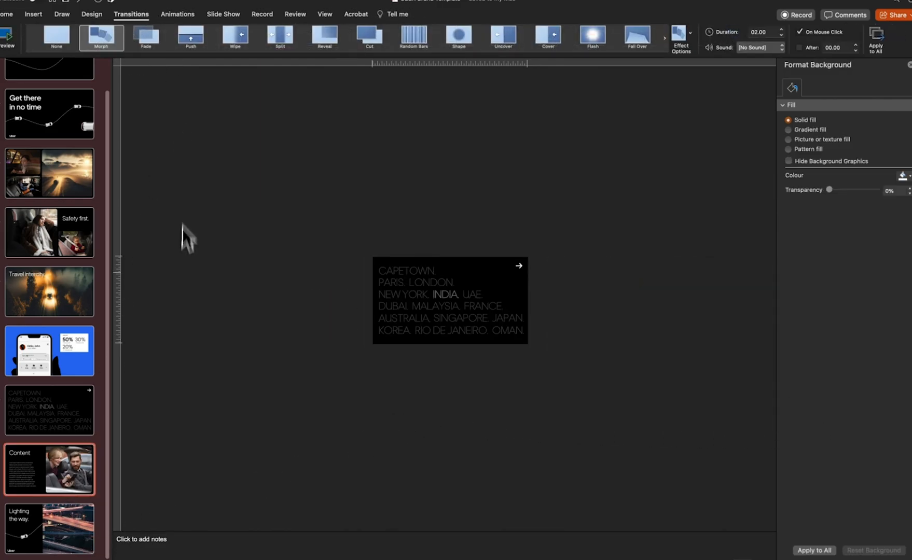
- Copy all elements of the "Lighting the way." slide and paste them below the Content slide
click(56, 532)
drag(289, 210, 463, 396)
drag(602, 219, 436, 348)
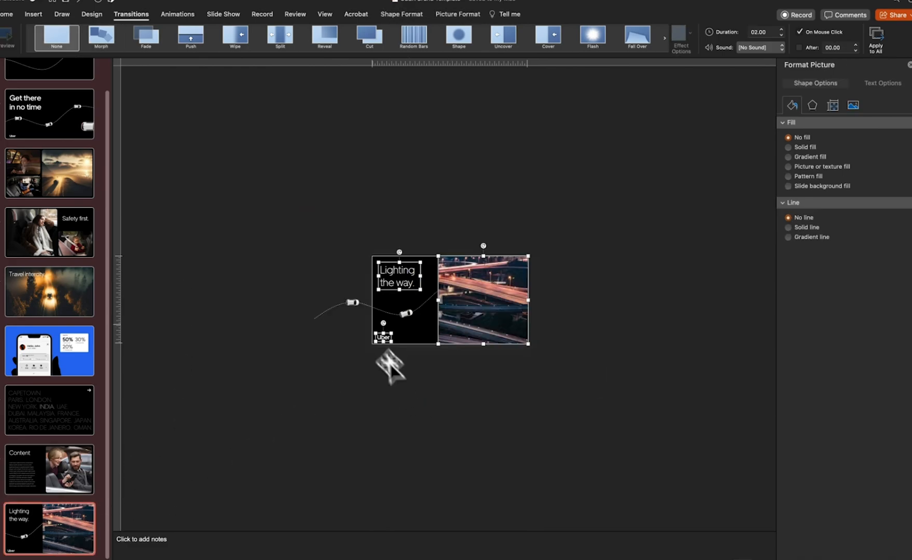
key(super+c)
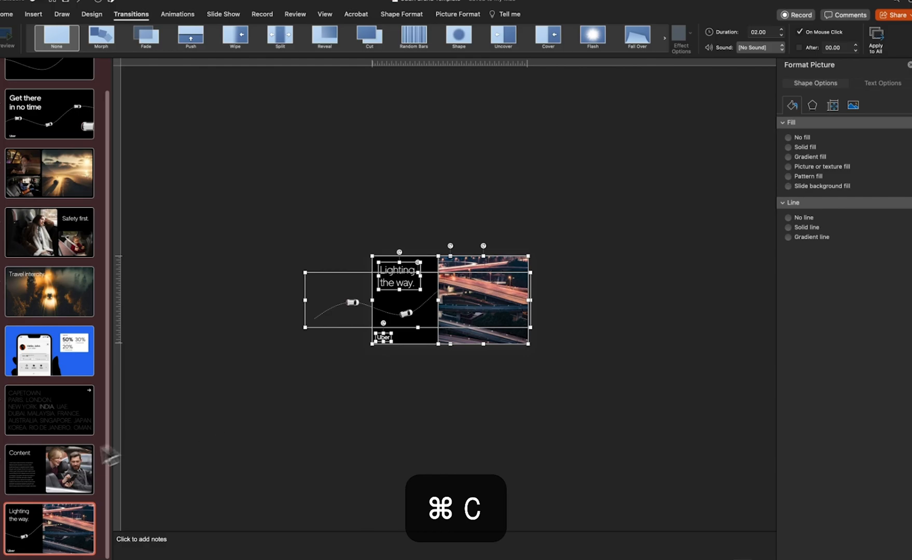
click(64, 467)
key(super+v)
drag(458, 295, 449, 393)
- Delete the pasted black background rectangle below the Content slide
click(549, 440)
click(382, 392)
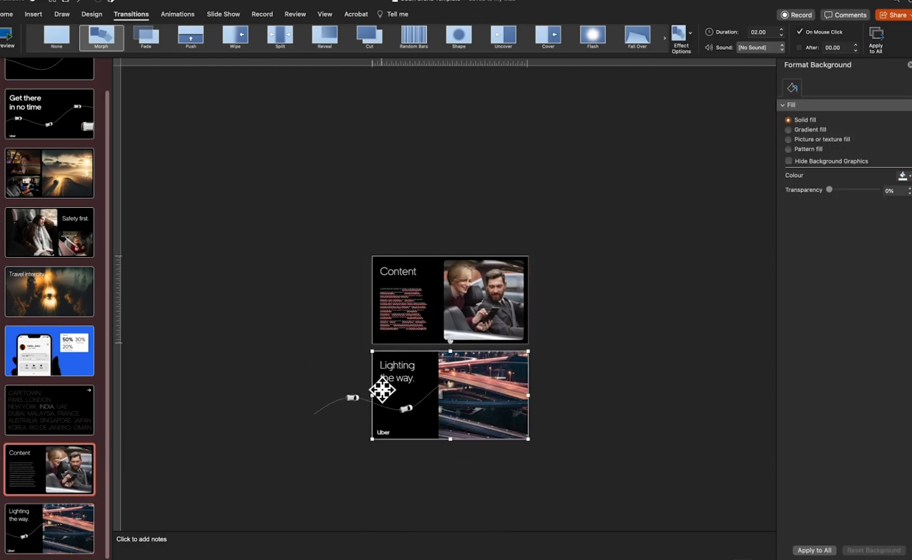
key(BackSpace)
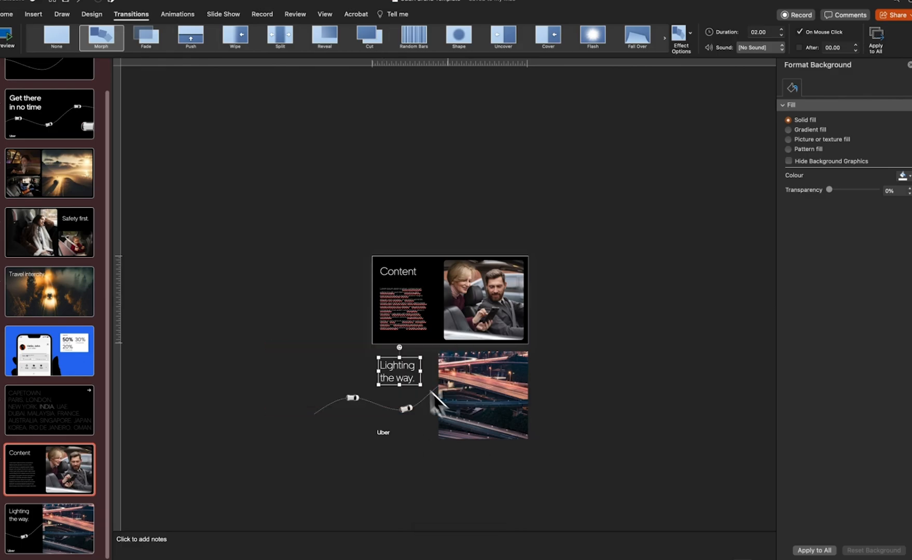
- Move the "Lighting the way." title and the curved road line with cars to the left of the Content slide
click(399, 360)
drag(399, 360, 308, 262)
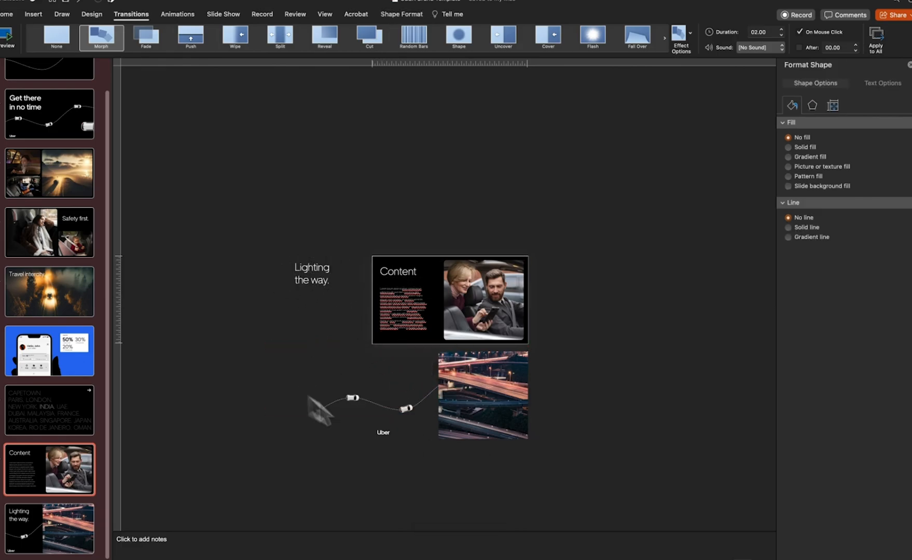
drag(300, 364, 576, 434)
drag(366, 370, 220, 287)
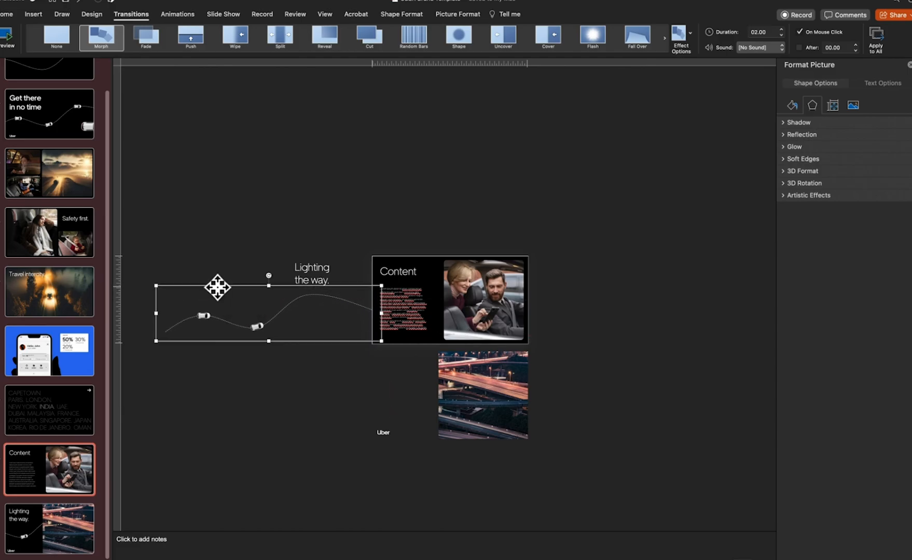
drag(339, 389, 457, 514)
- Enlarge the pasted highway photo inside its crop frame and move it to the right of the Content slide
click(490, 428)
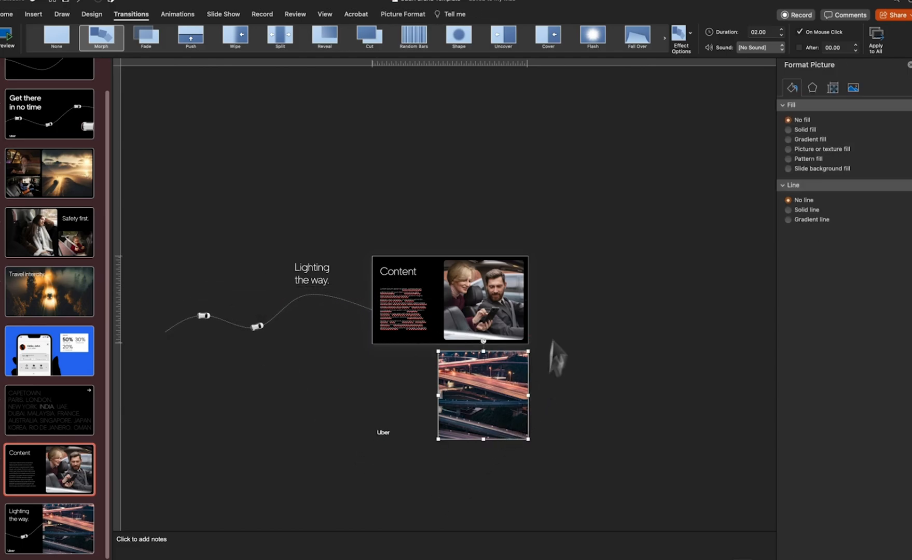
click(422, 15)
click(744, 33)
drag(534, 445, 793, 552)
drag(477, 406, 574, 310)
- Apply the Morph transition to the "Lighting the way." slide and save the presentation
click(81, 540)
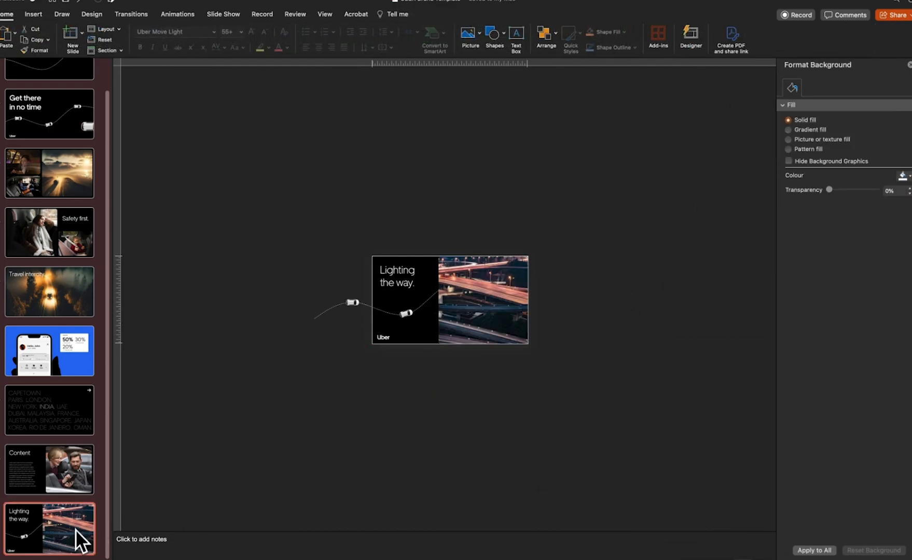
click(131, 14)
click(110, 34)
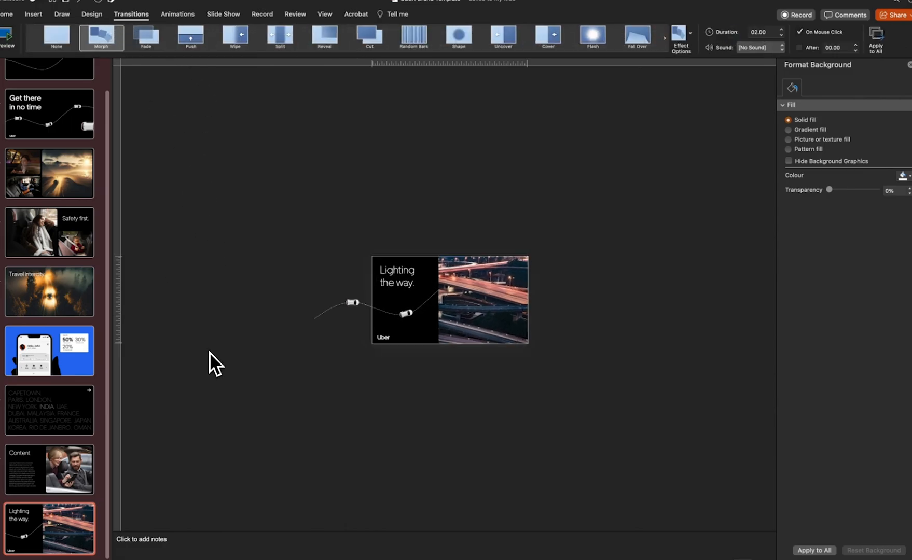
key(super+s)
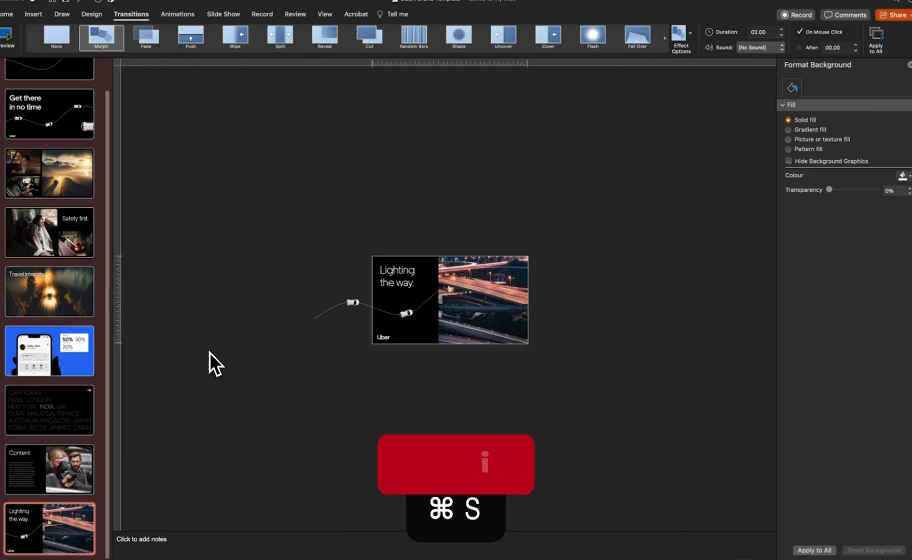